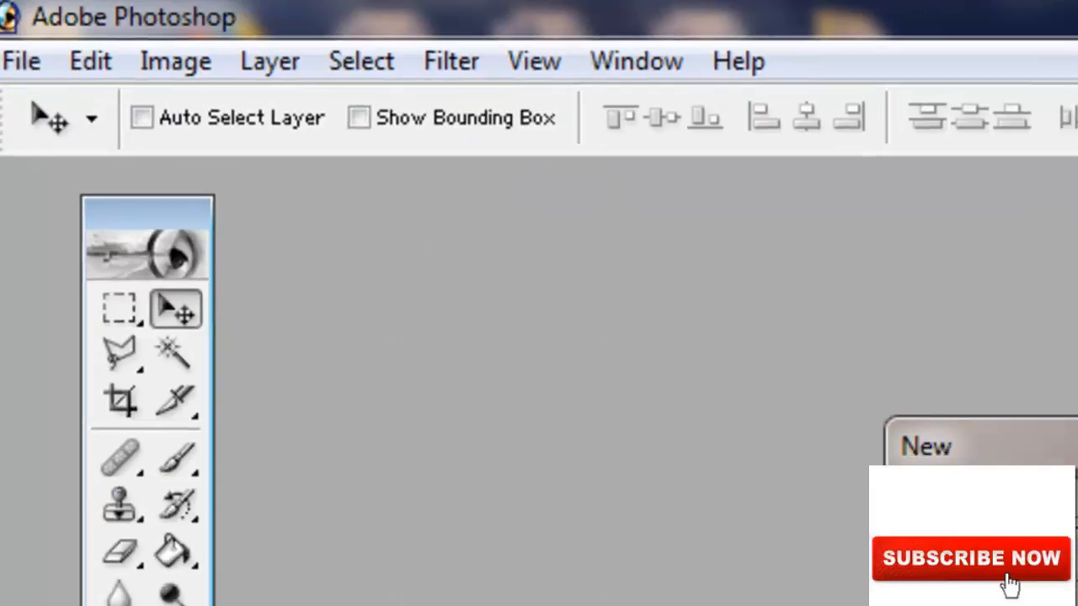
Create a new A4 document at 300 pixels/inch in RGB Color with white contents, and maximize its window.
click(673, 343)
click(481, 378)
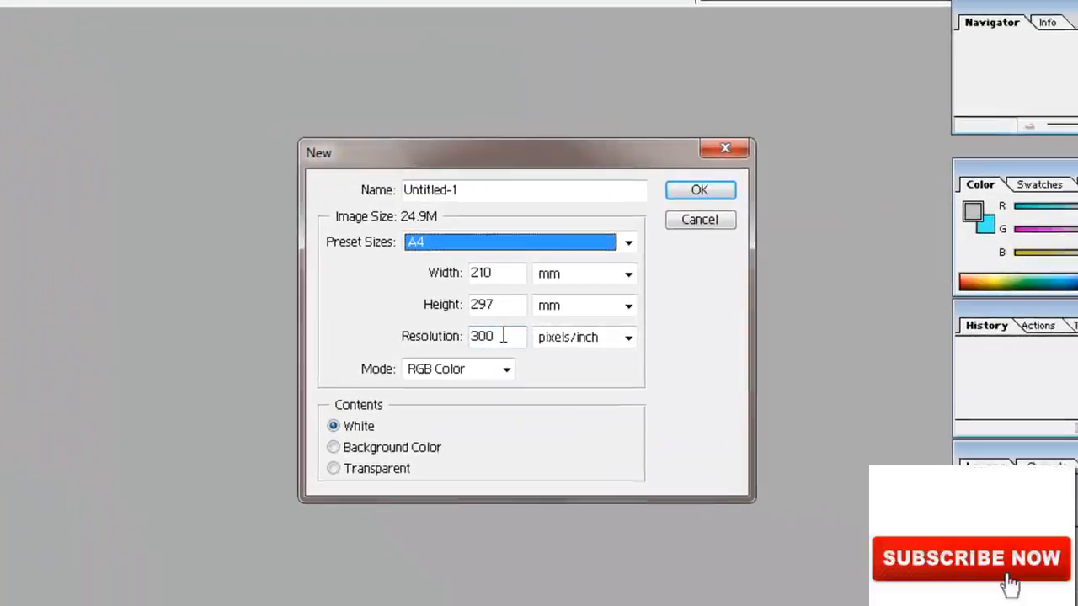
click(526, 332)
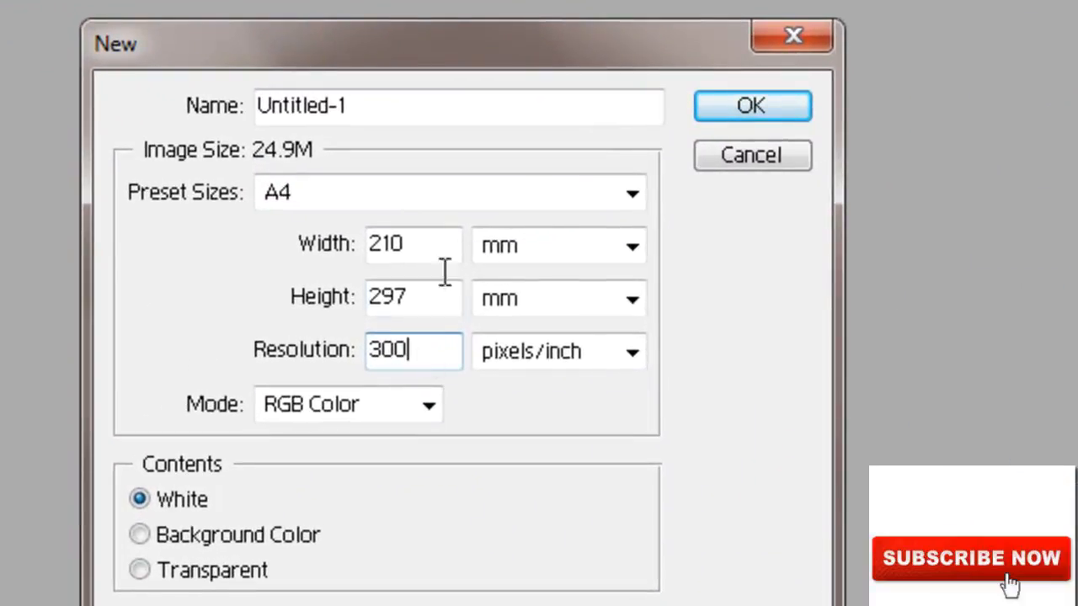
click(752, 107)
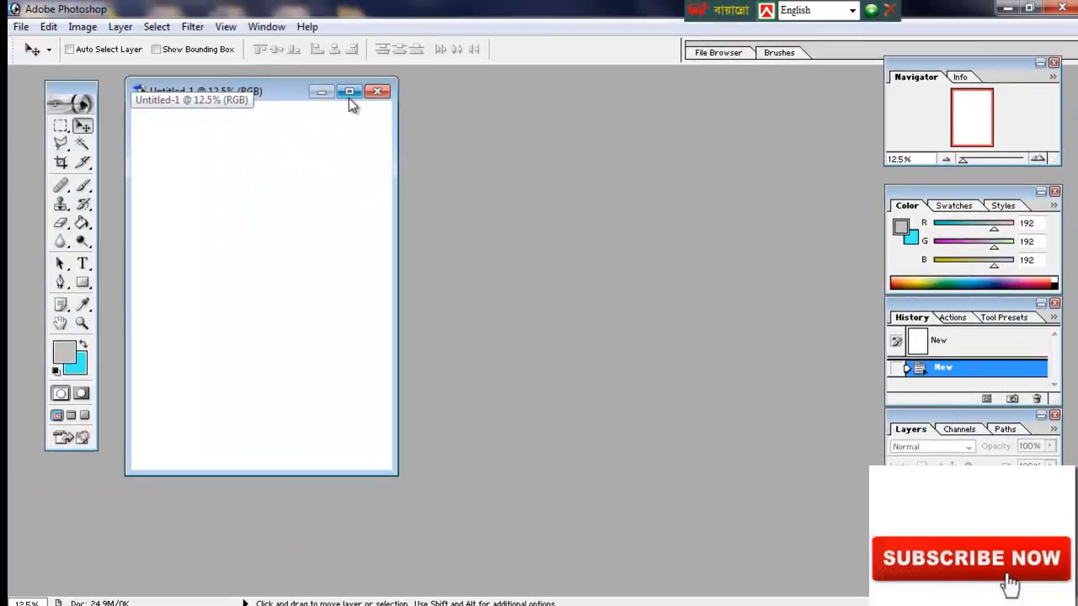
click(349, 97)
scroll(409, 259, down, 3)
scroll(408, 259, up, 4)
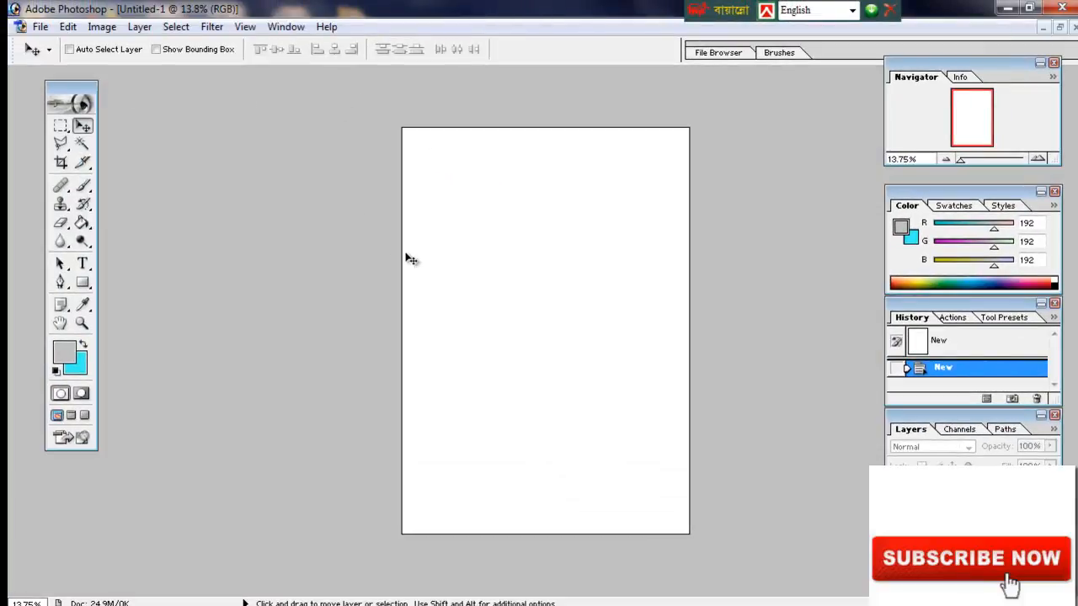
scroll(409, 259, up, 2)
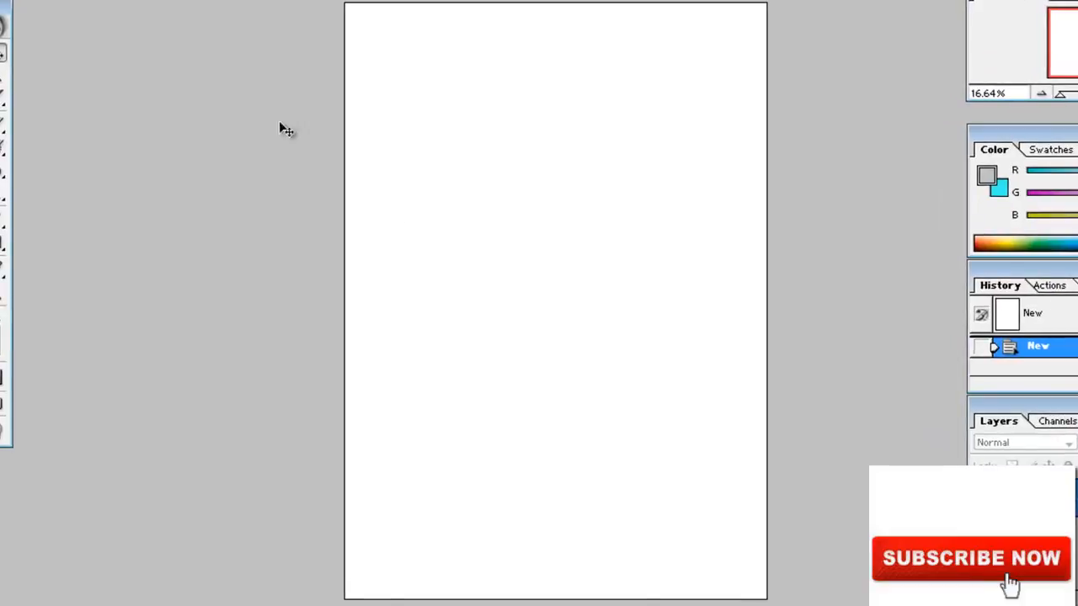
Open the photo bangladeshi-film-actress-pori-moni11 from the Desktom folder and place its window beside the blank document.
click(12, 3)
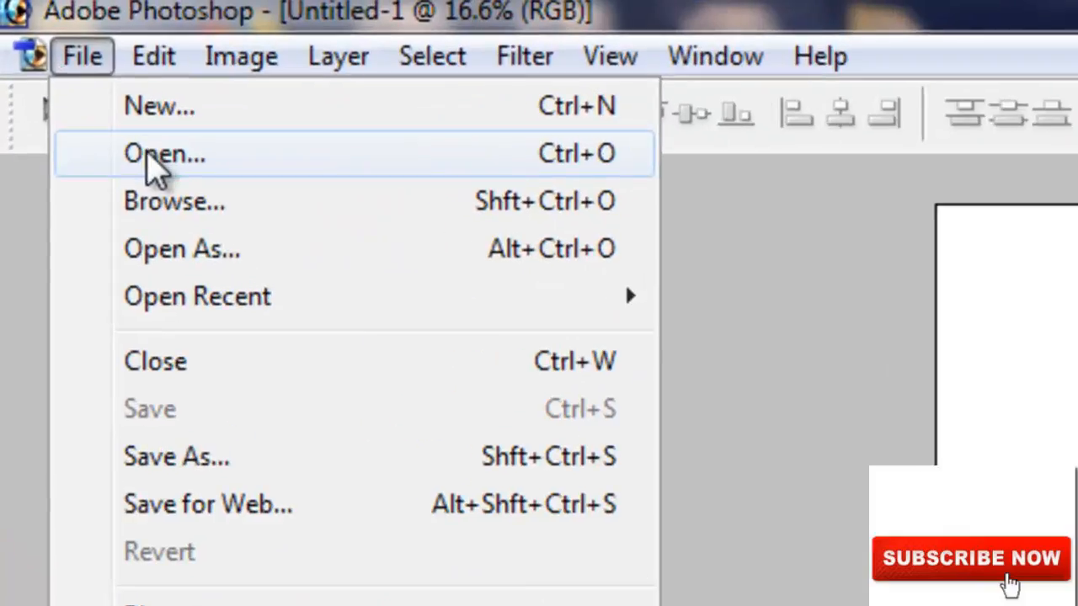
click(148, 157)
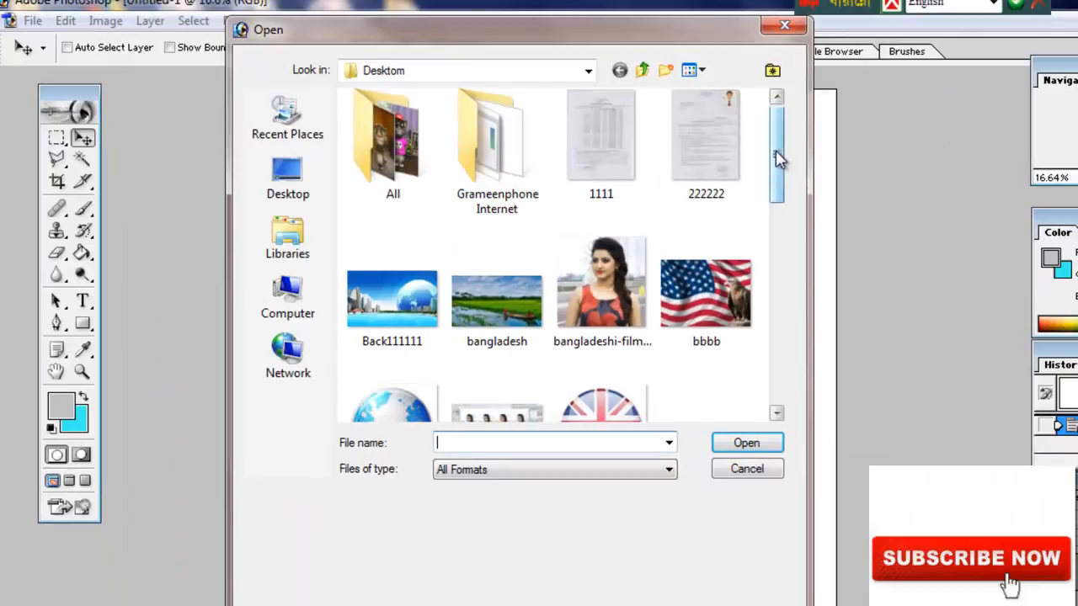
mouse_move(778, 154)
mouse_down()
mouse_move(779, 195)
mouse_move(776, 162)
mouse_up()
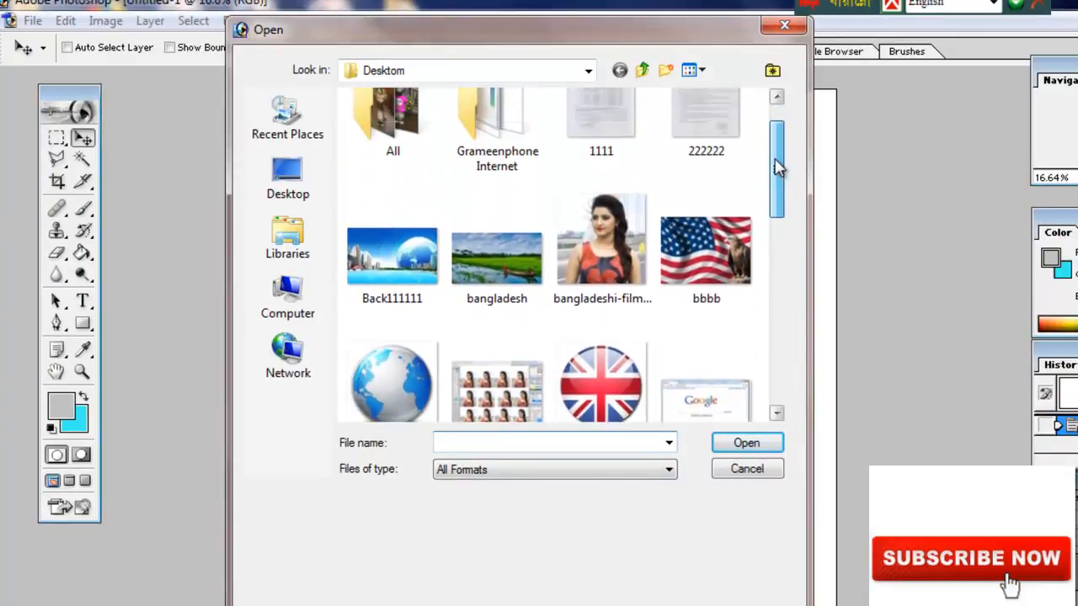
click(600, 244)
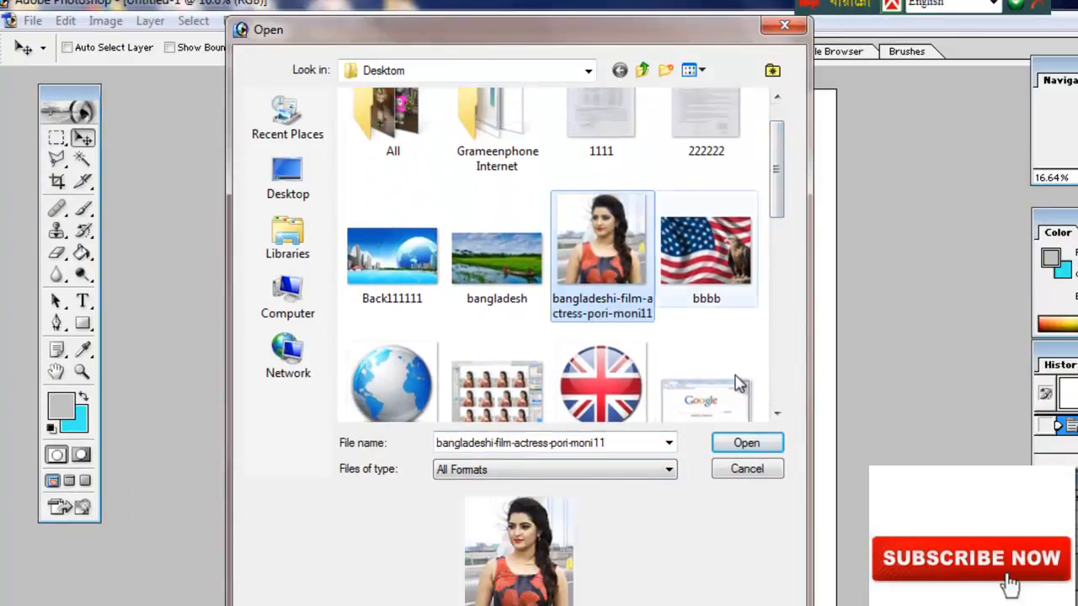
click(747, 443)
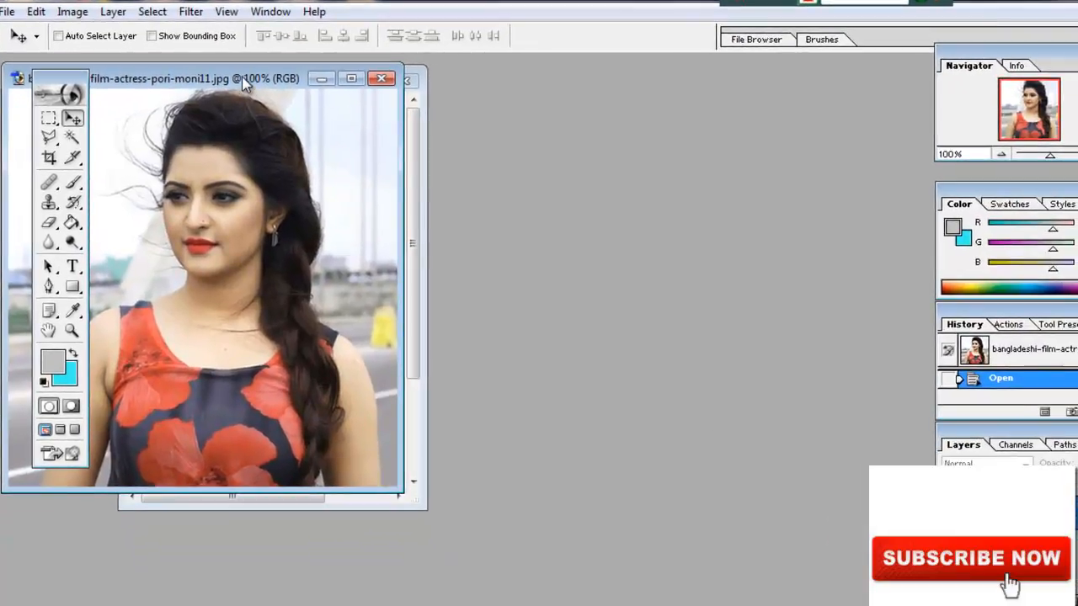
drag(243, 82, 639, 150)
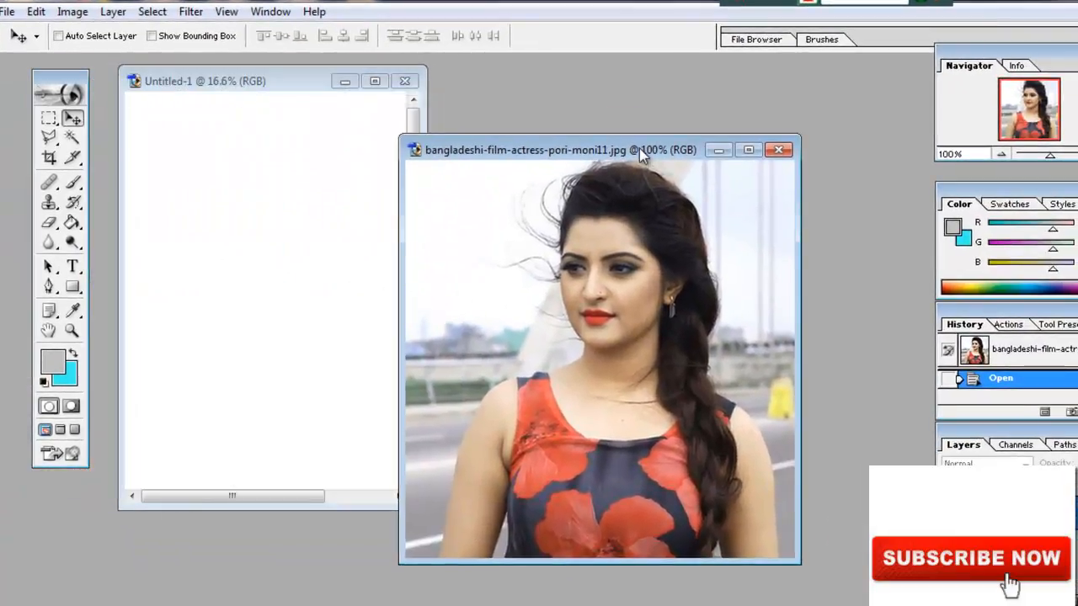
Open the photo's image size settings and set the document width to 1.5 inches.
click(71, 12)
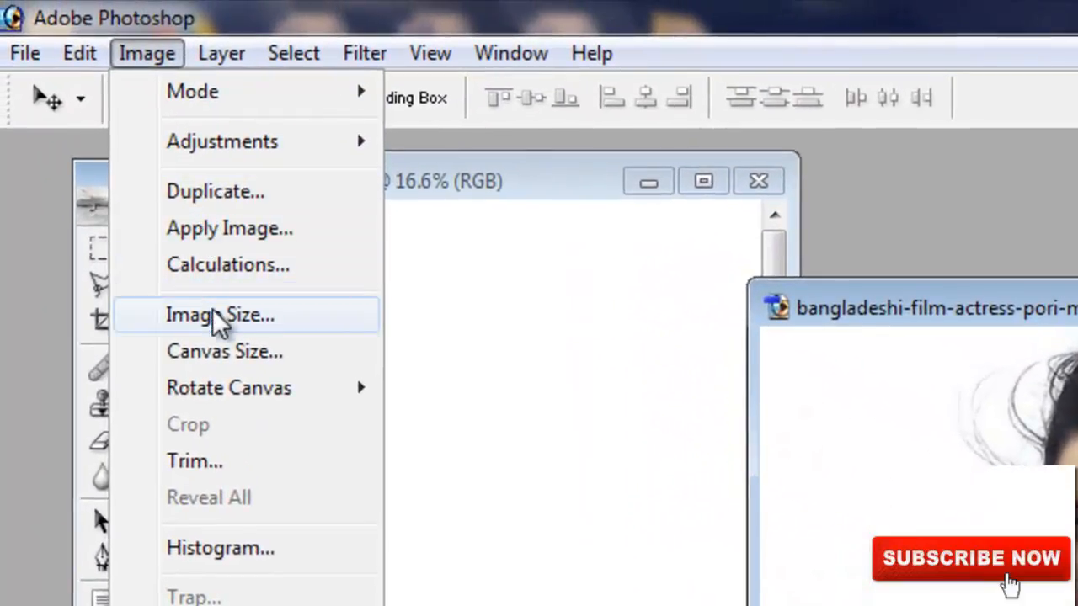
click(217, 320)
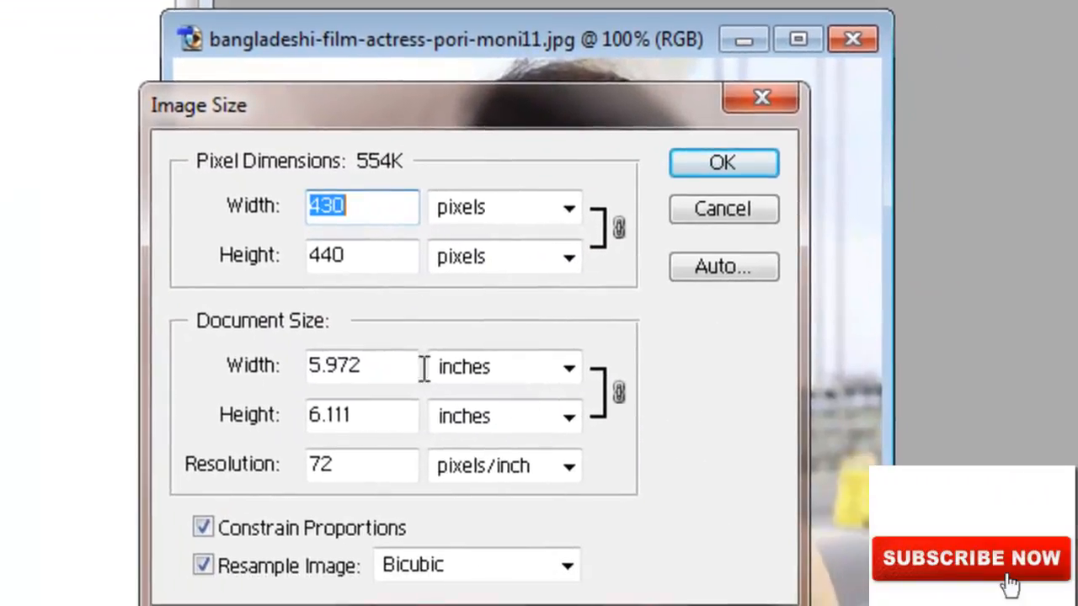
click(384, 365)
drag(385, 366, 290, 370)
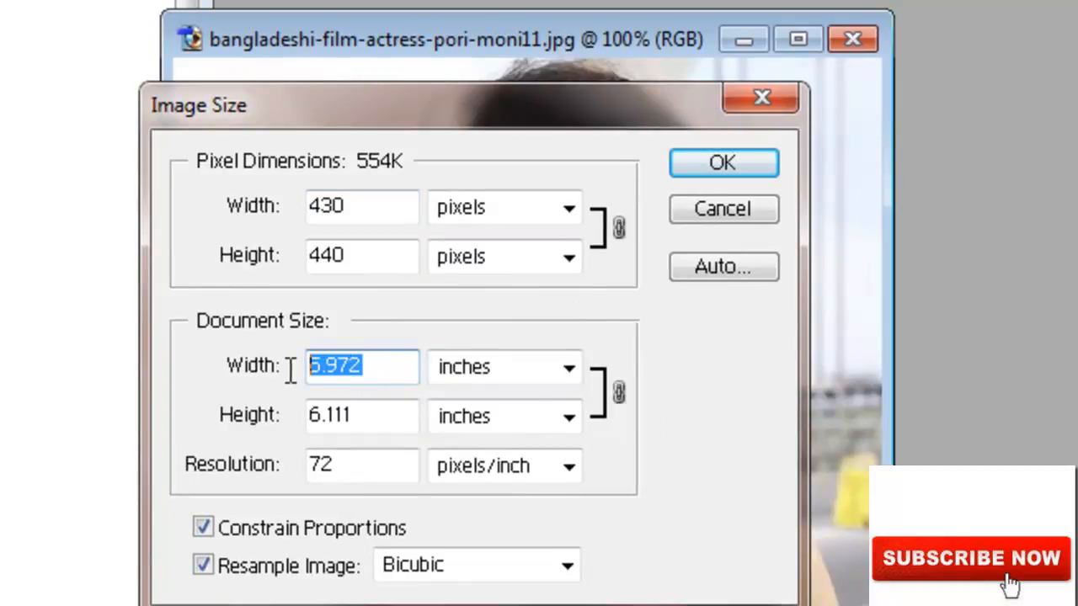
text(1)
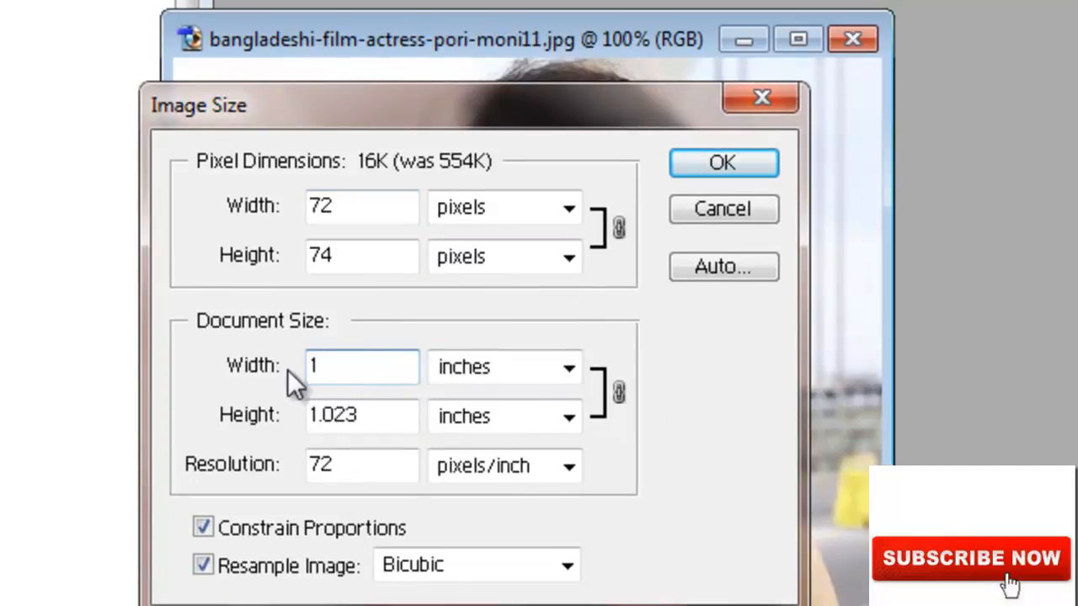
text(.5)
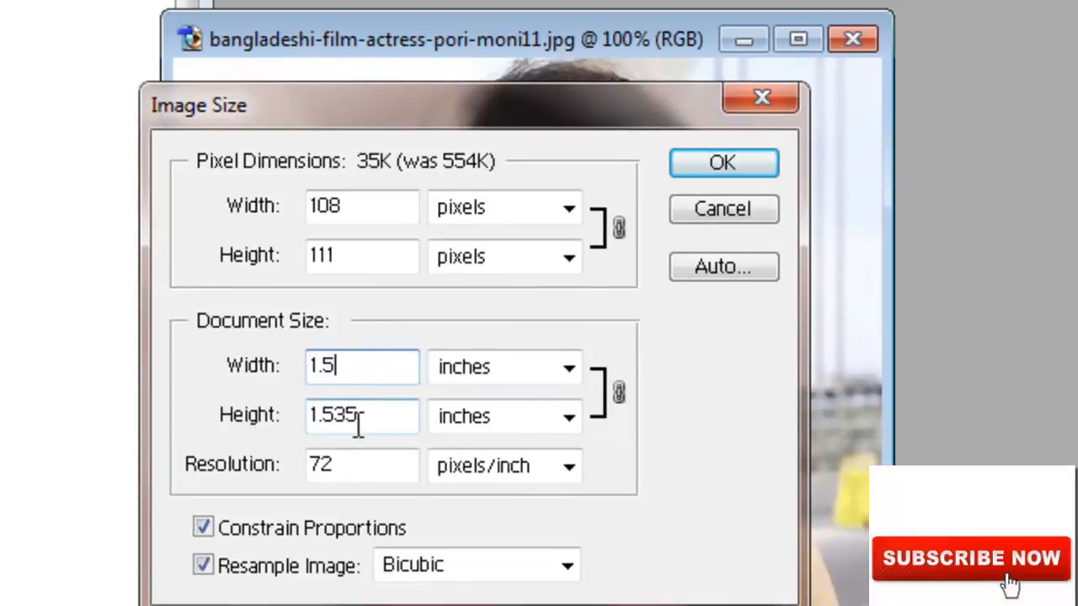
Set the photo's document height to 2 inches and its resolution to 300 pixels/inch, and apply the resize.
drag(358, 425, 292, 421)
text(2)
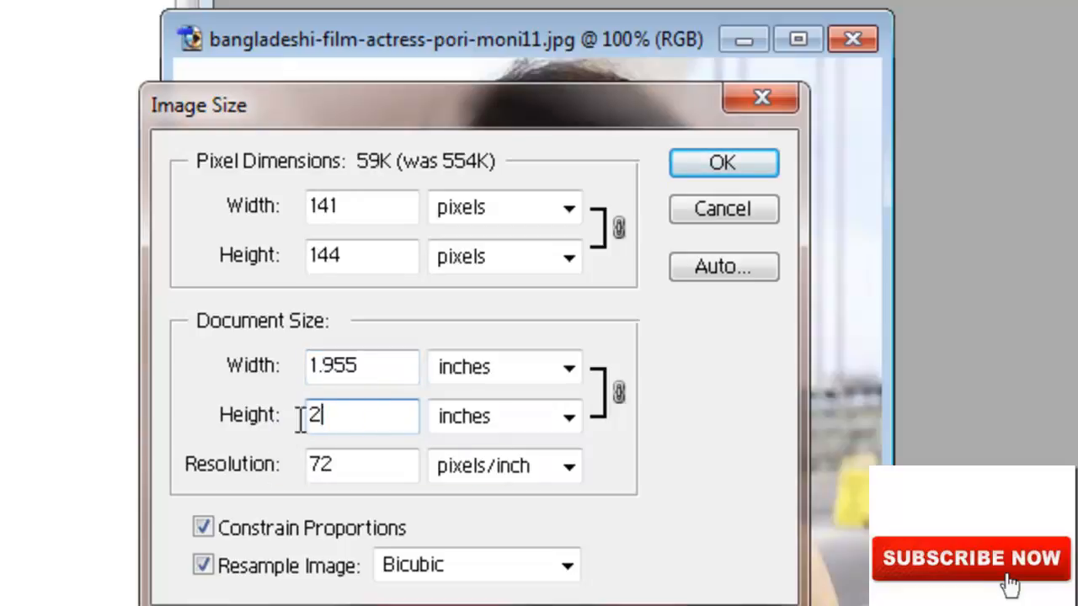
drag(356, 462, 299, 473)
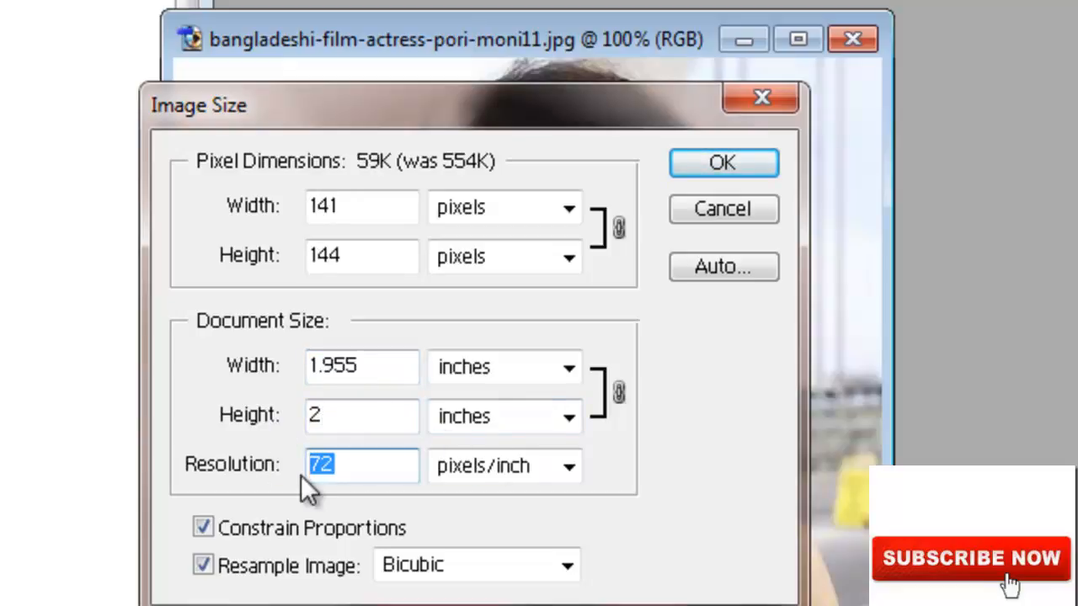
text(300)
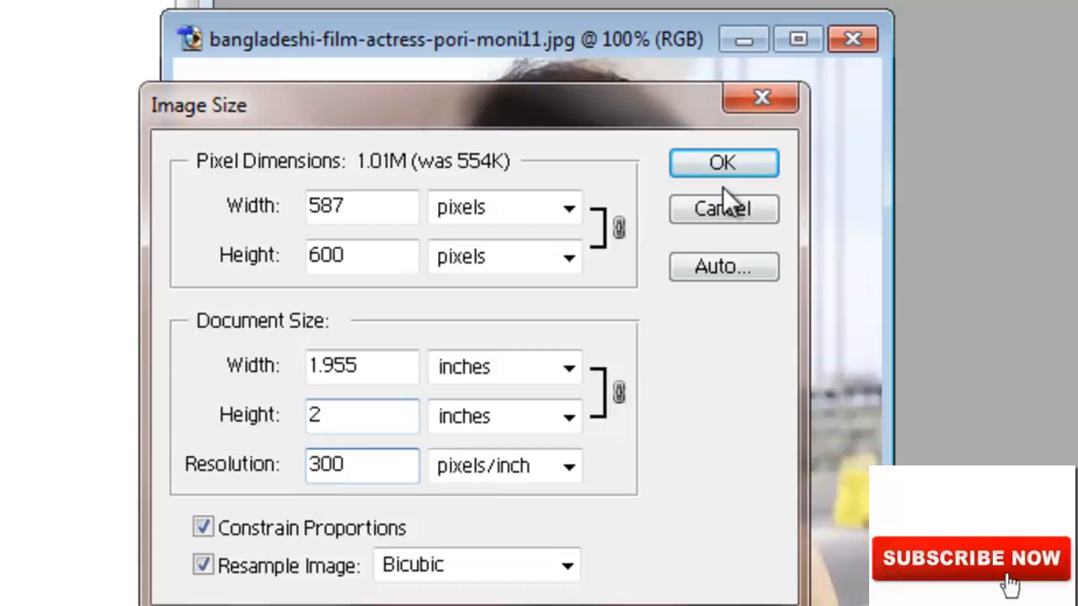
click(730, 166)
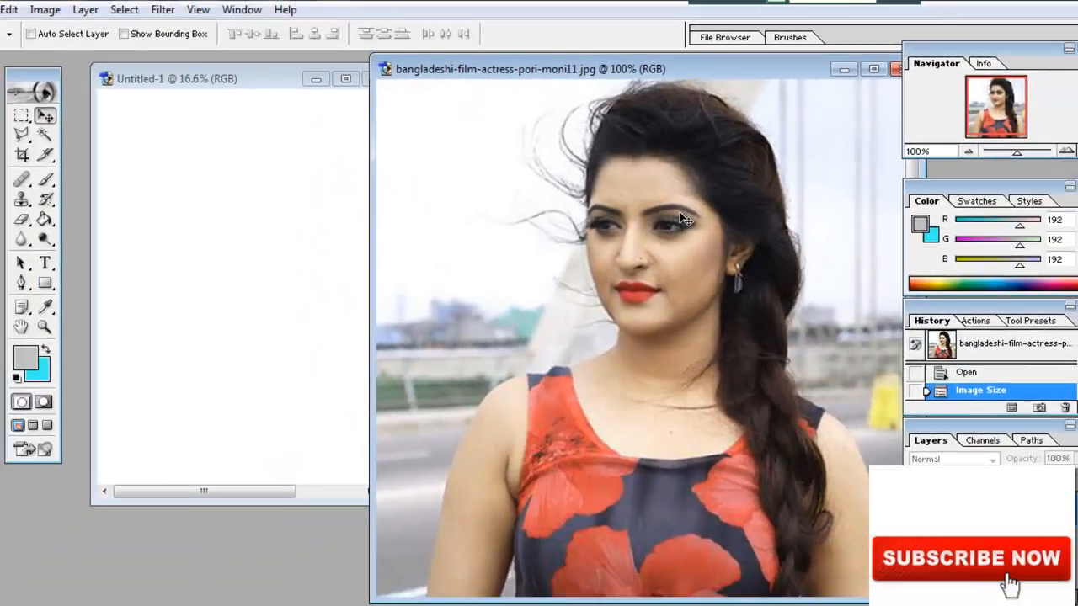
Copy the resized photo into the A4 document with the Move tool and position it at the page's upper-left edge.
drag(680, 67, 615, 63)
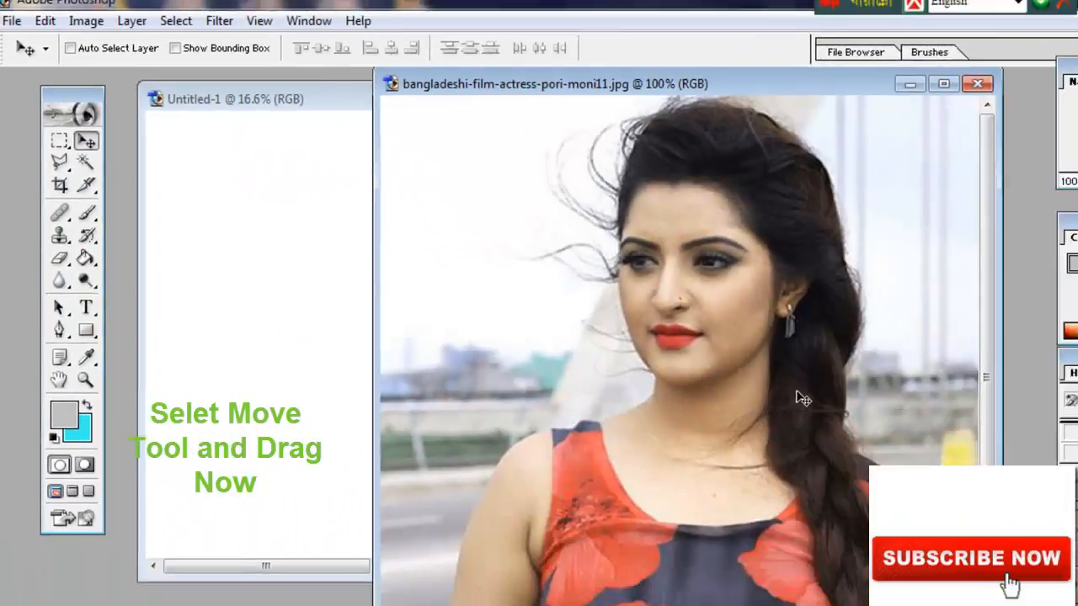
drag(803, 399, 287, 278)
click(388, 100)
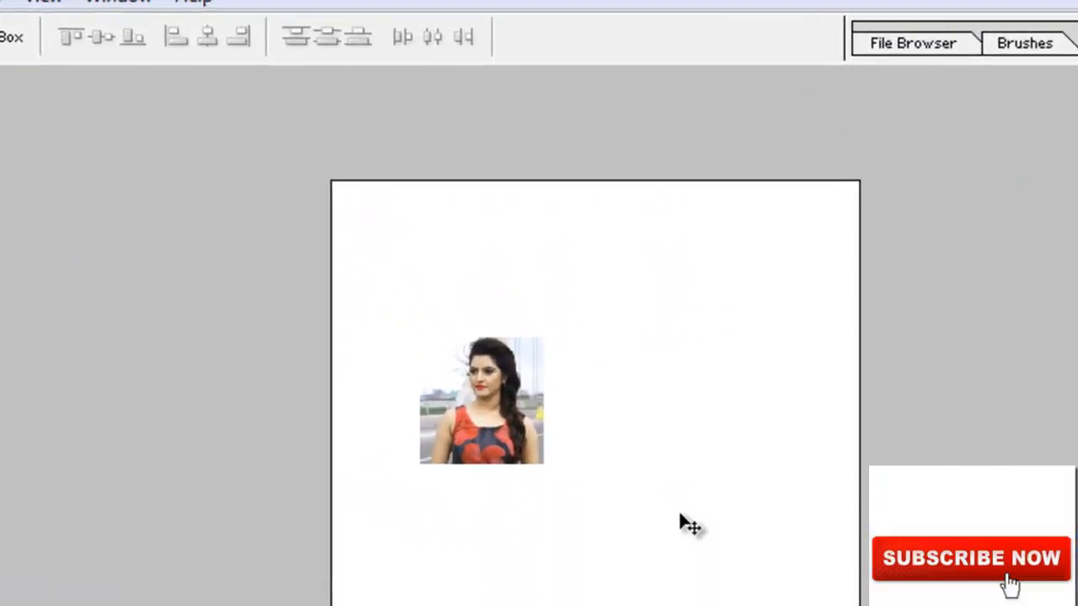
key(ctrl+plus)
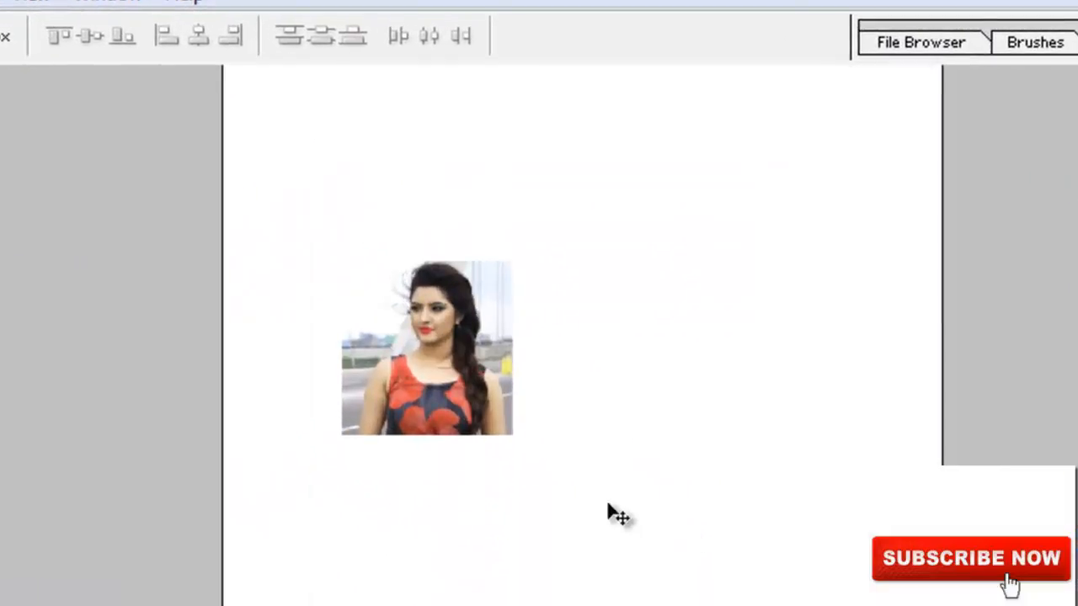
drag(468, 402, 355, 258)
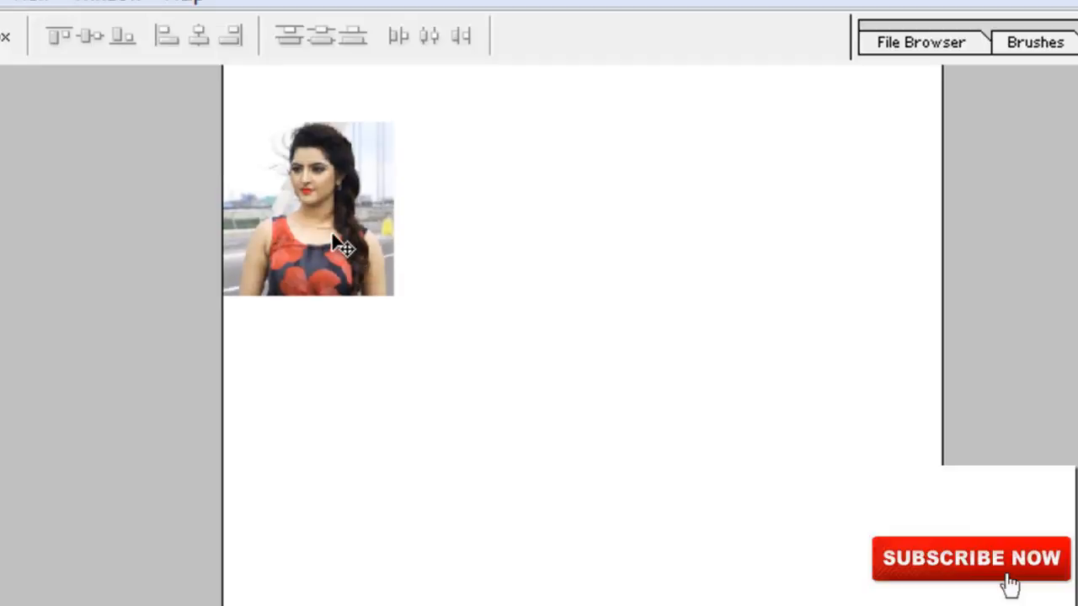
Duplicate the photo across the page with the Move tool to form three rows of four.
drag(343, 231, 878, 234)
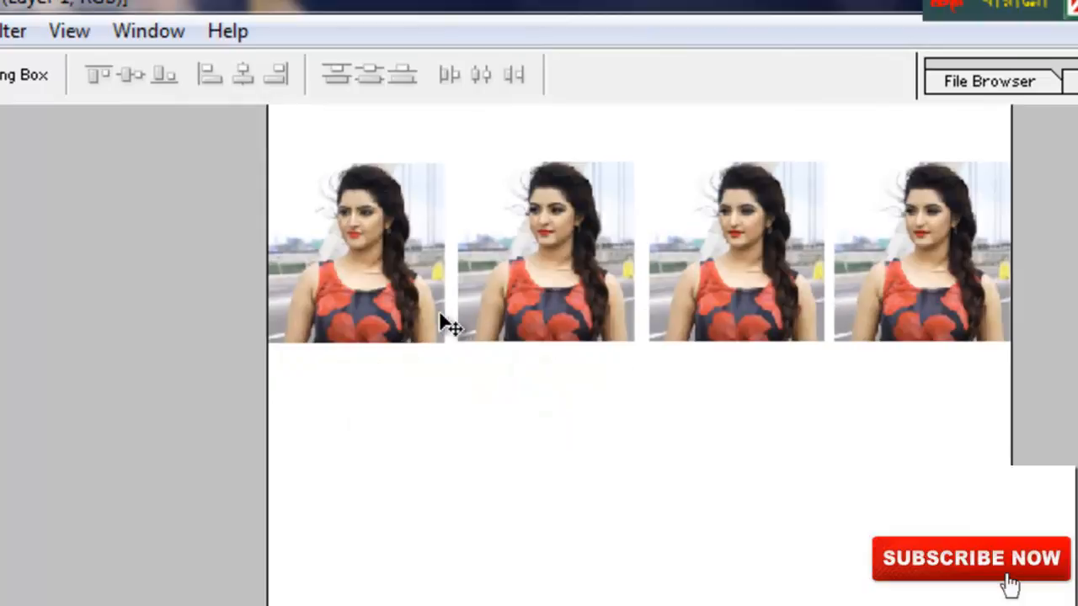
drag(934, 313, 916, 500)
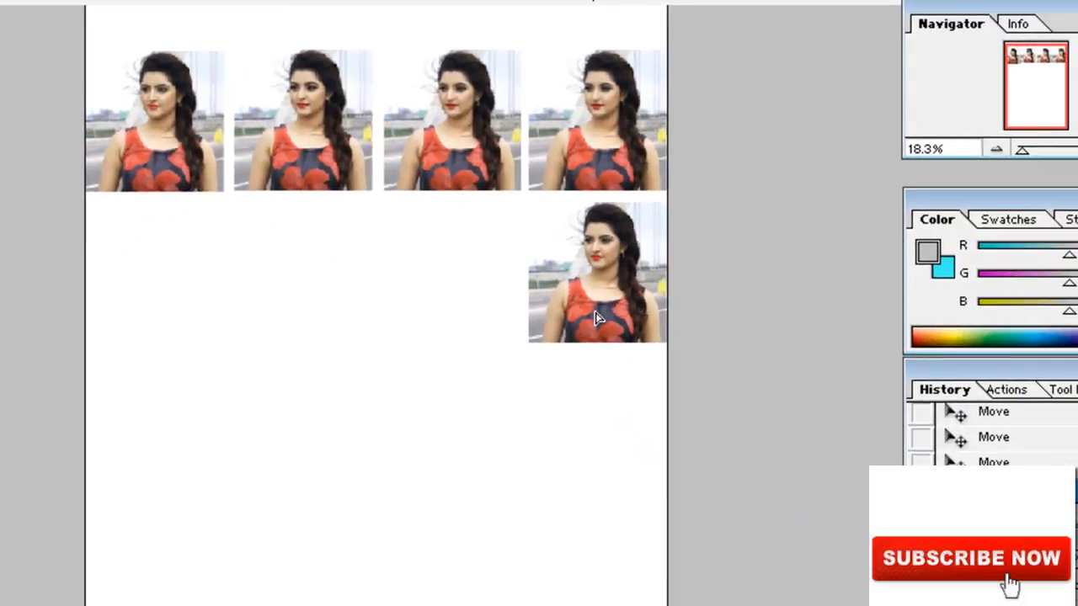
drag(595, 318, 474, 452)
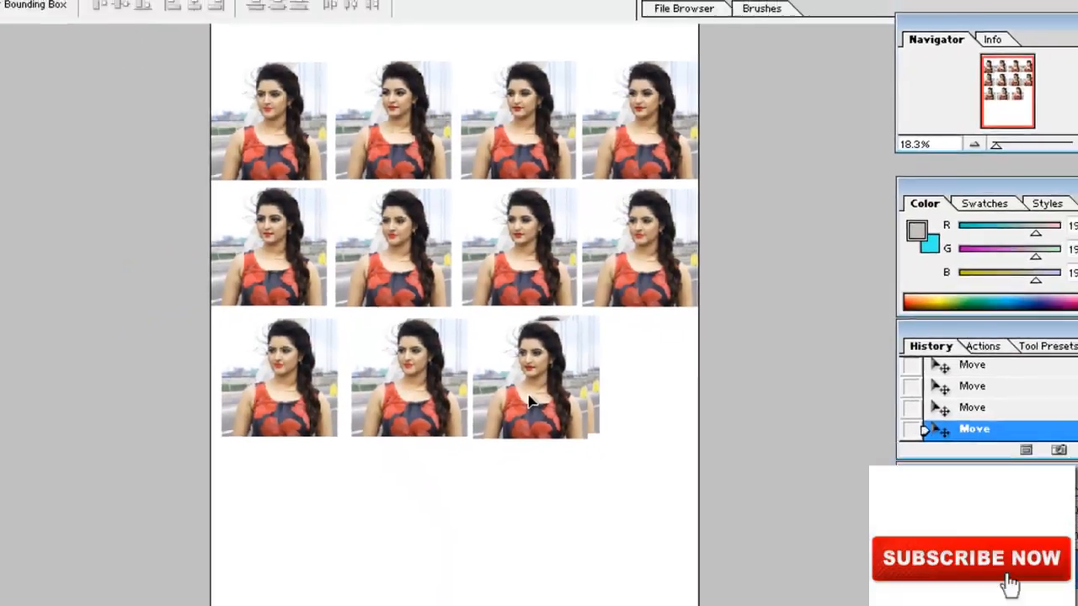
drag(531, 403, 660, 395)
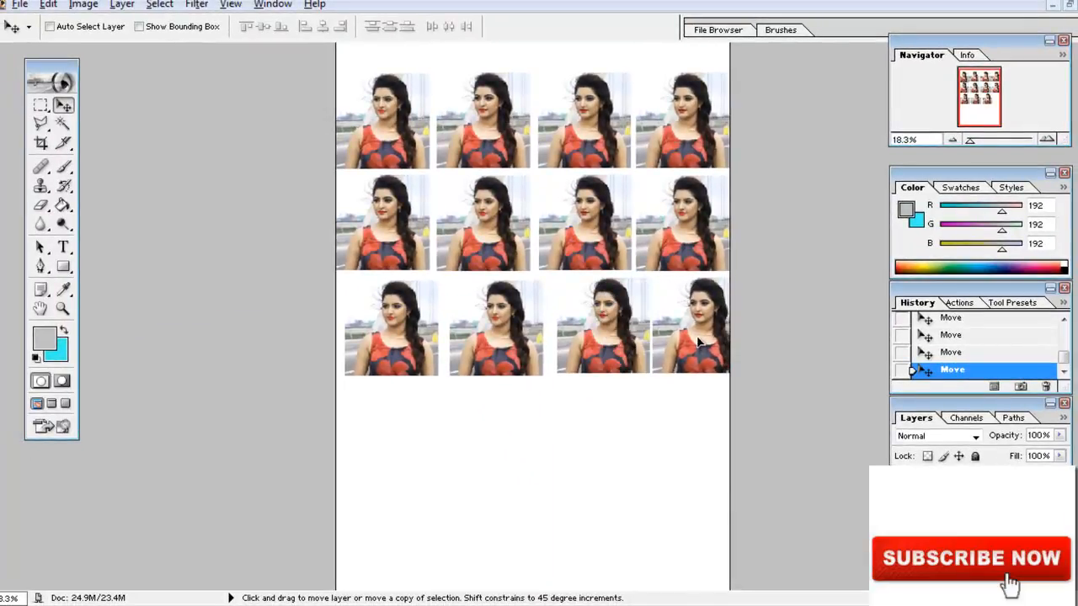
Adjust the last photos in the third row and duplicate the photo below to form a fourth row of four.
drag(698, 340, 616, 337)
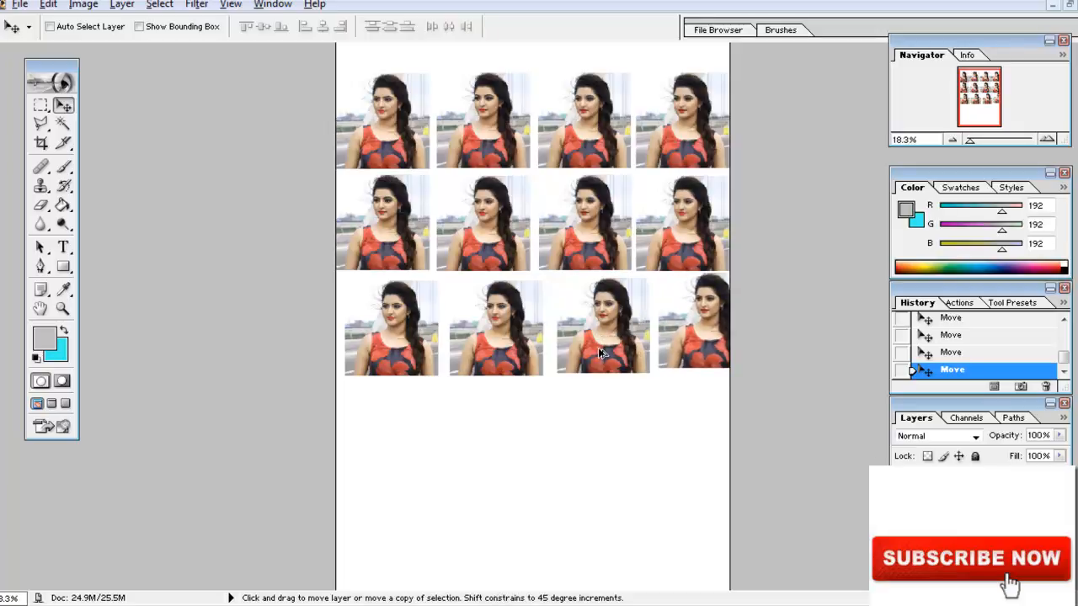
drag(597, 348, 589, 348)
drag(680, 345, 566, 467)
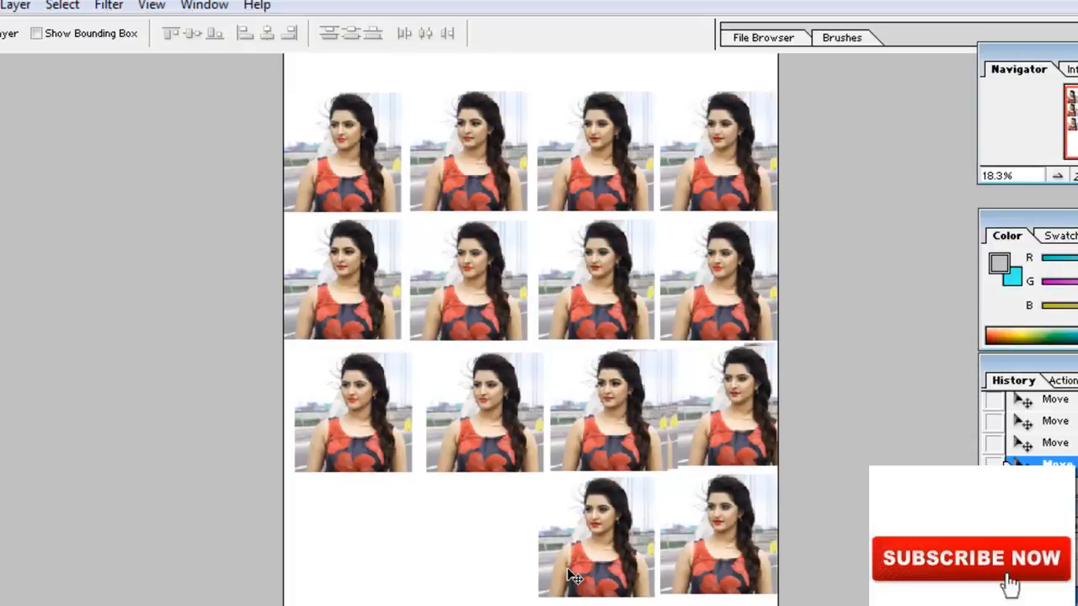
alt+drag(569, 576, 448, 581)
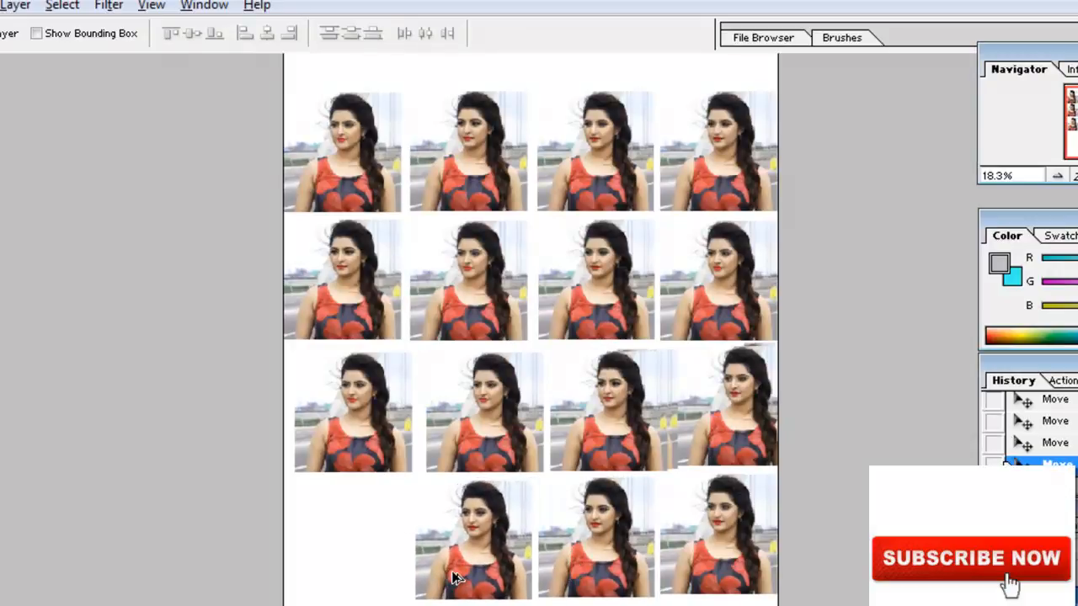
alt+drag(445, 574, 342, 578)
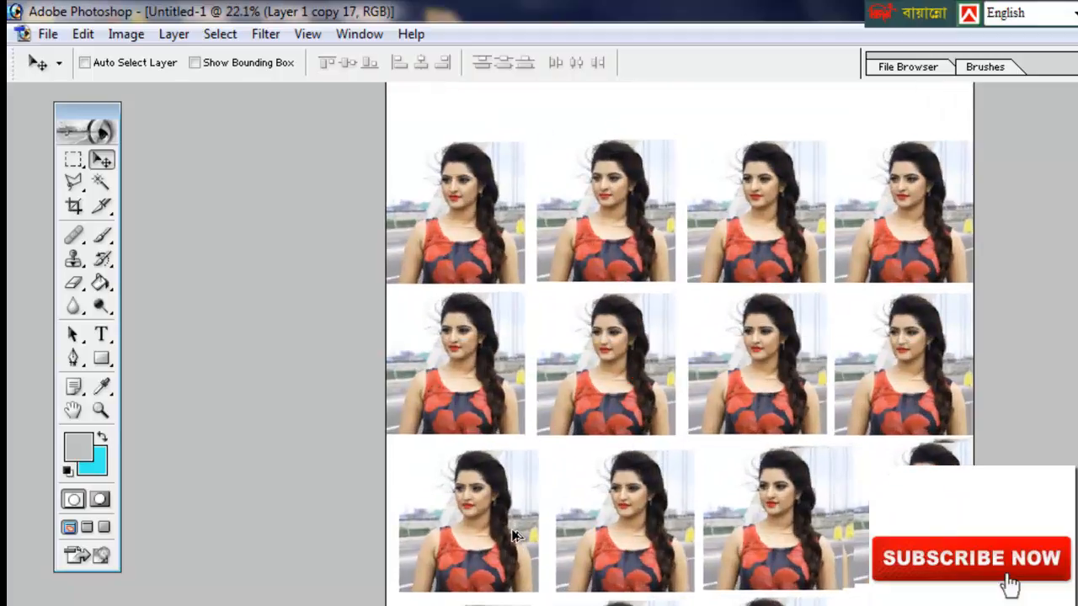
Start saving the A4 photo sheet as a new file and choose JPEG (*.JPG;*.JPEG;*.JPE) as its format.
scroll(513, 533, up, 2)
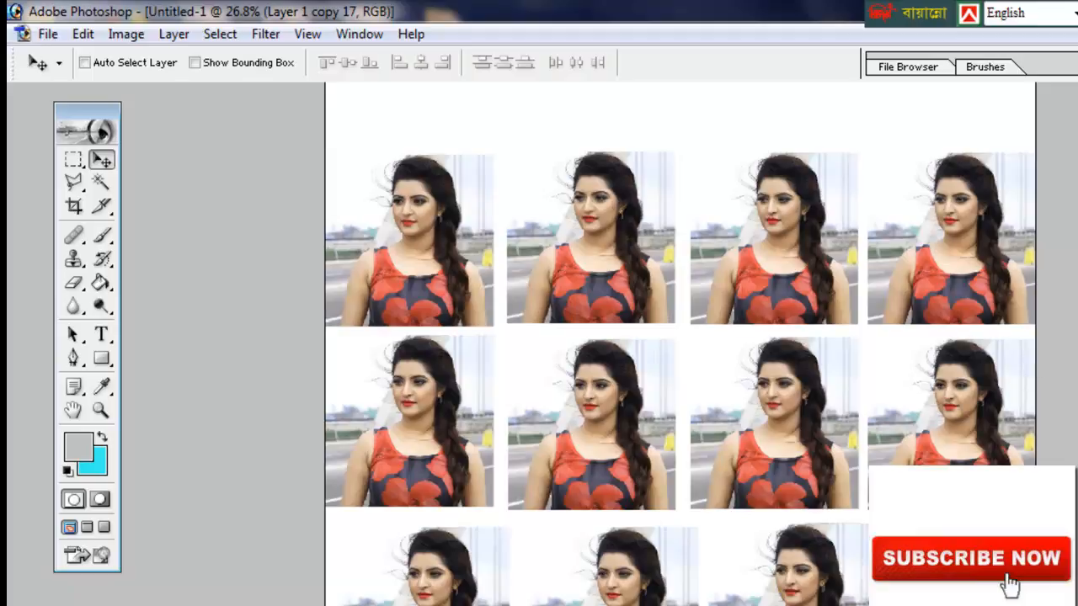
scroll(771, 347, up, 2)
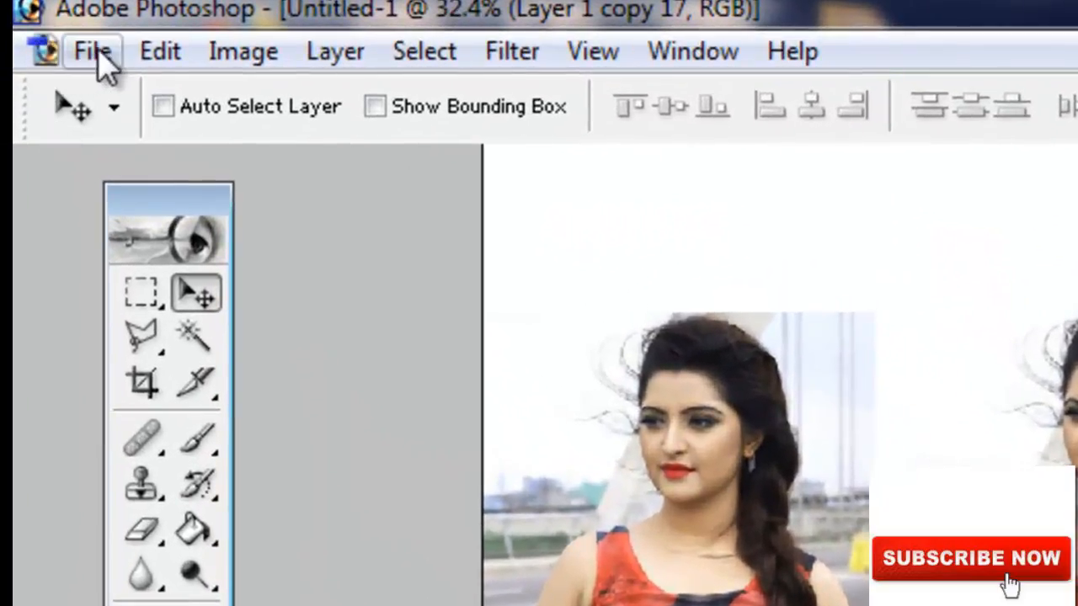
click(97, 55)
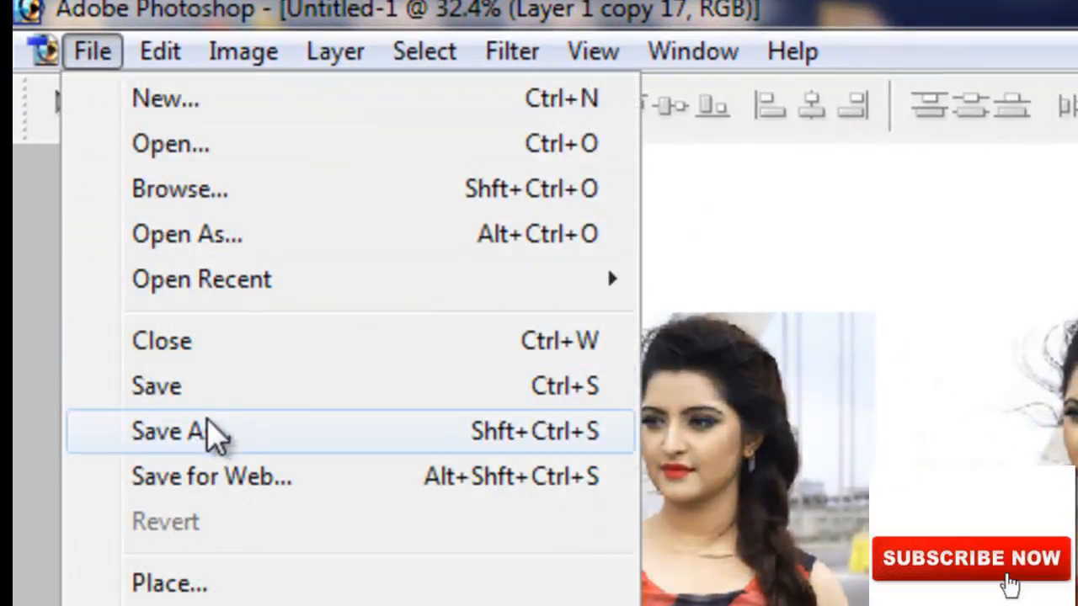
click(211, 441)
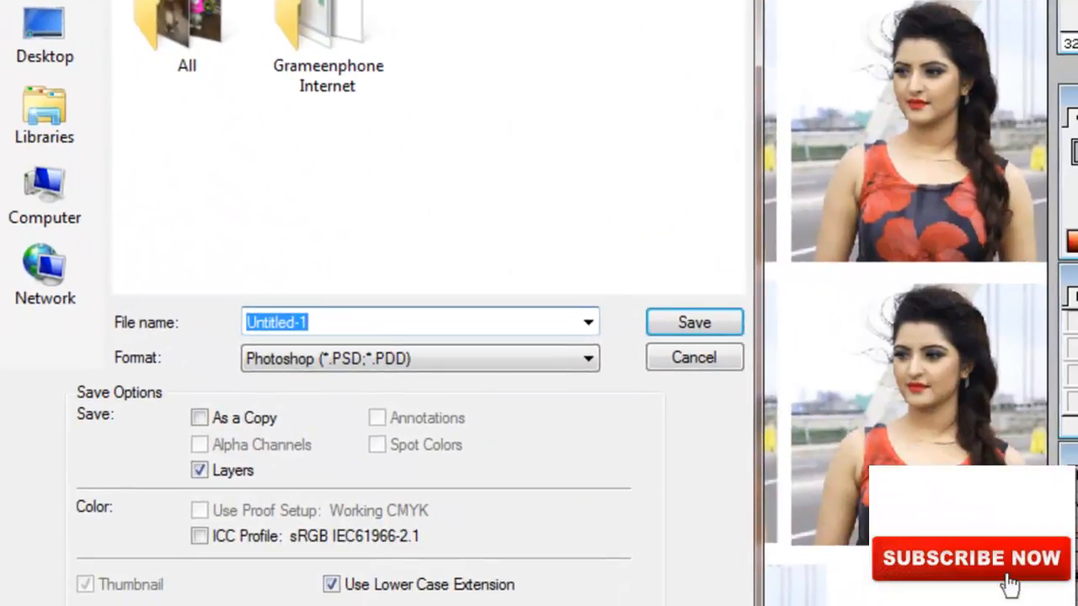
click(353, 357)
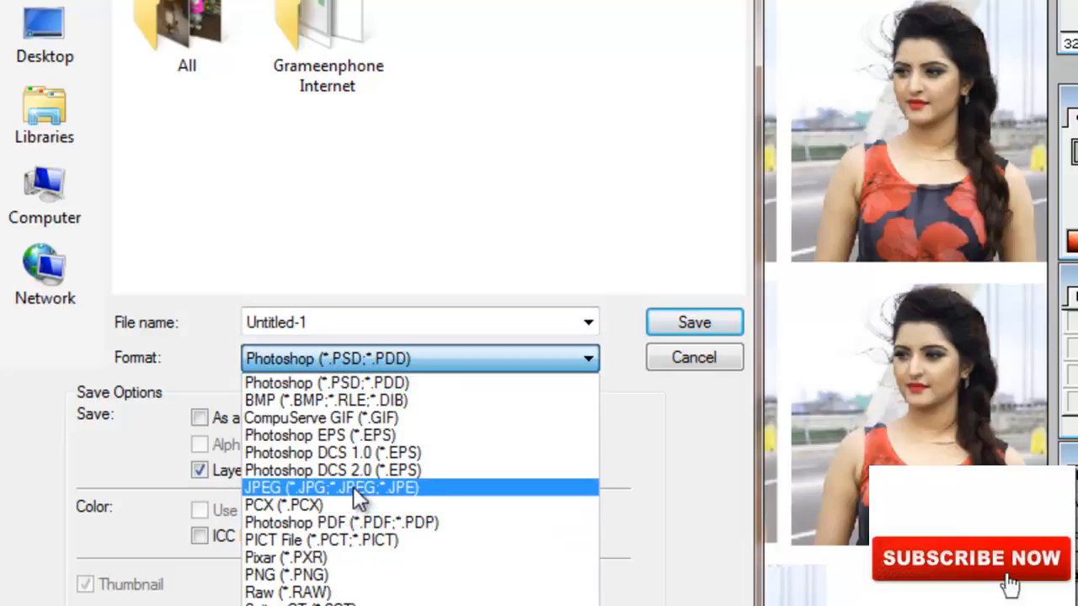
click(353, 487)
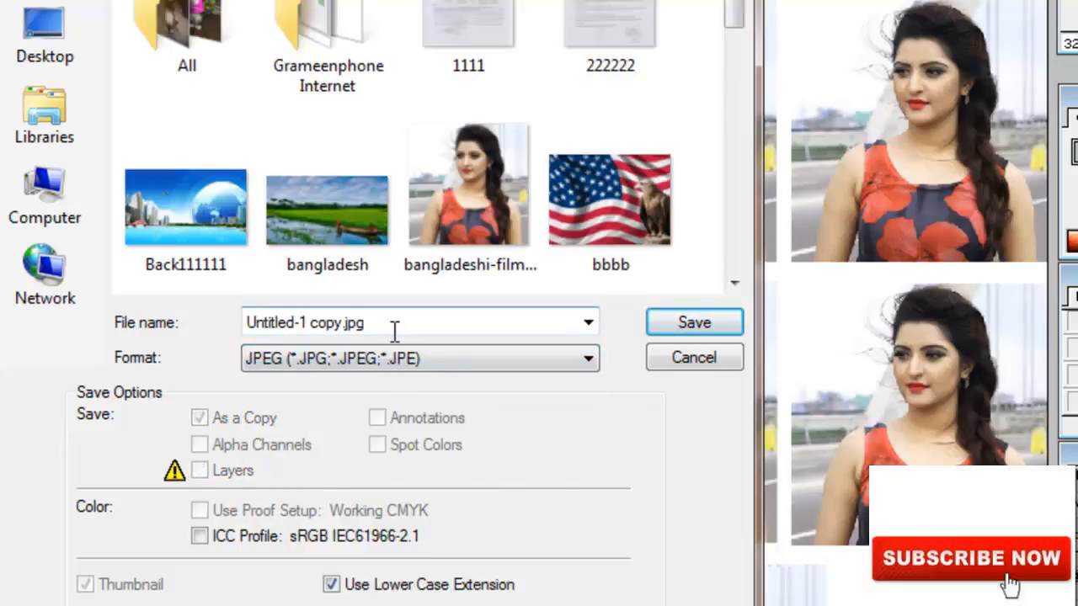
Name the file "Pasport Image" and save it with JPEG quality 8 (High).
click(392, 329)
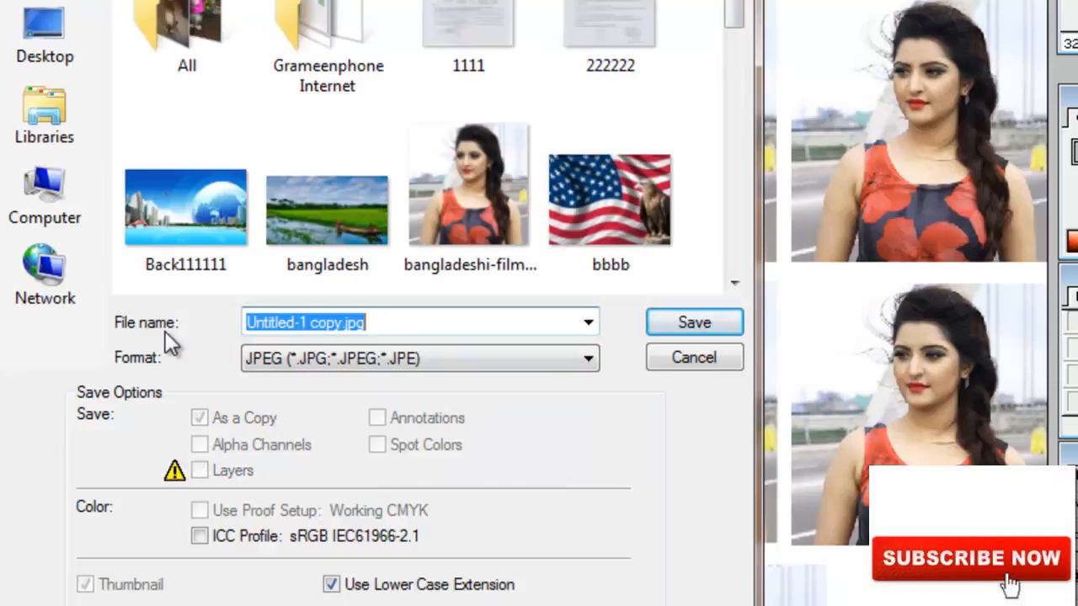
text(Pas)
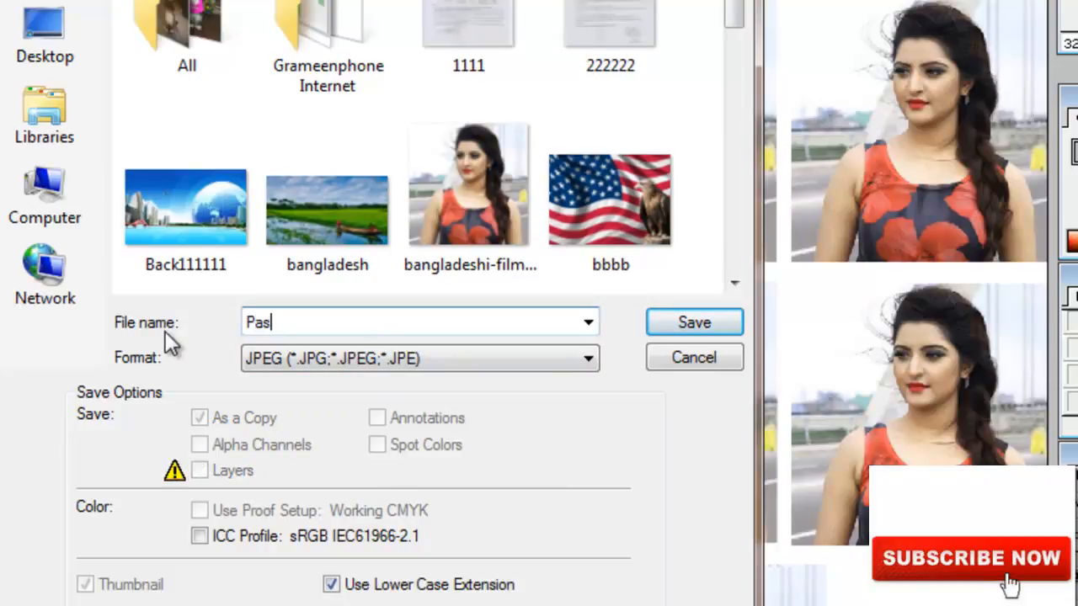
text(port Image)
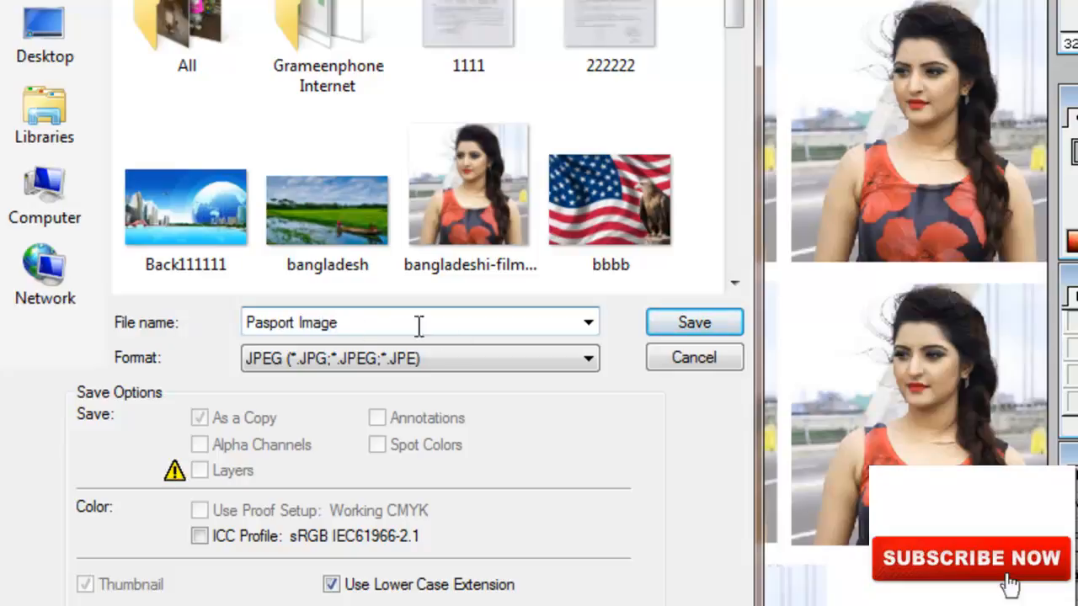
click(676, 325)
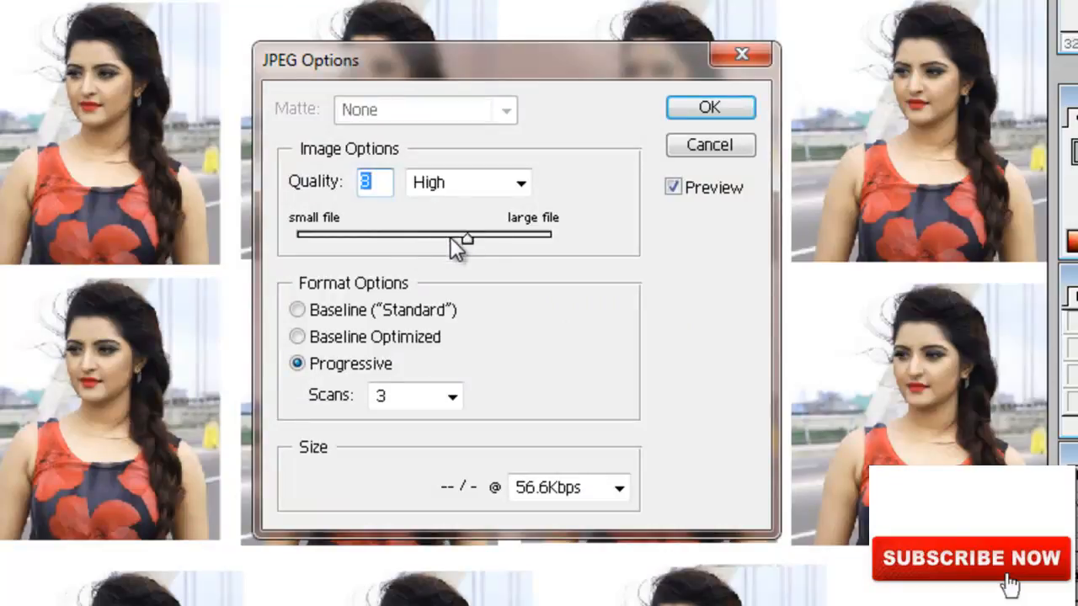
mouse_move(465, 240)
mouse_down()
mouse_move(435, 238)
mouse_move(472, 239)
mouse_up()
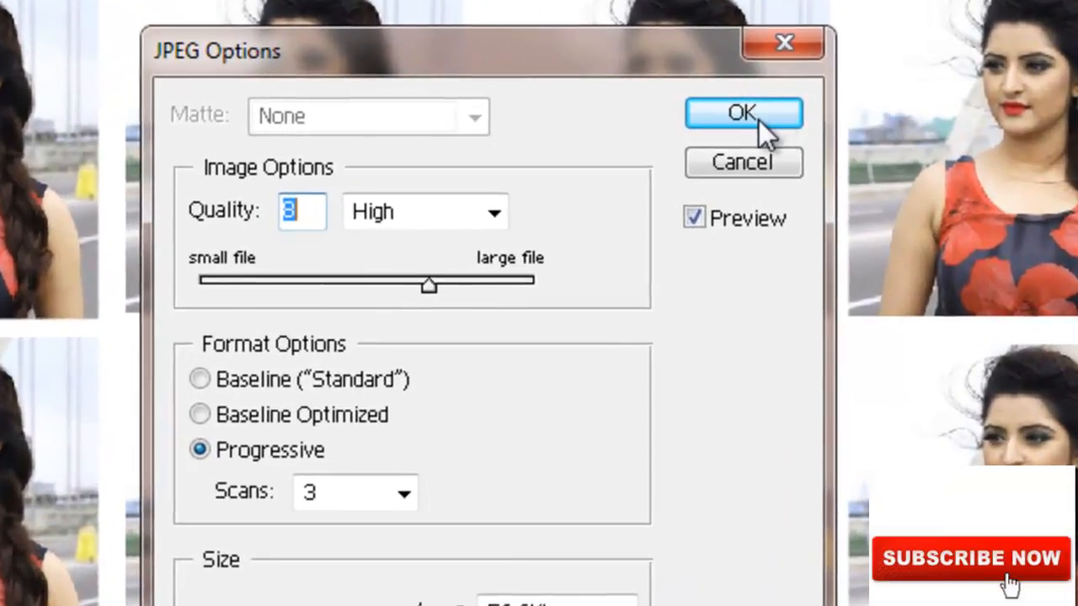
click(758, 119)
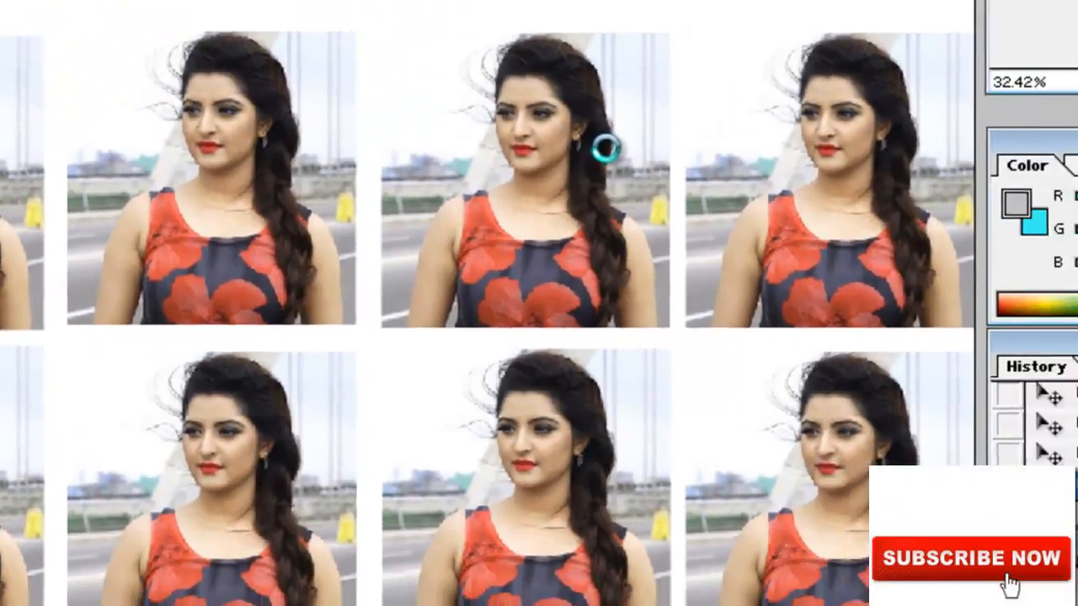